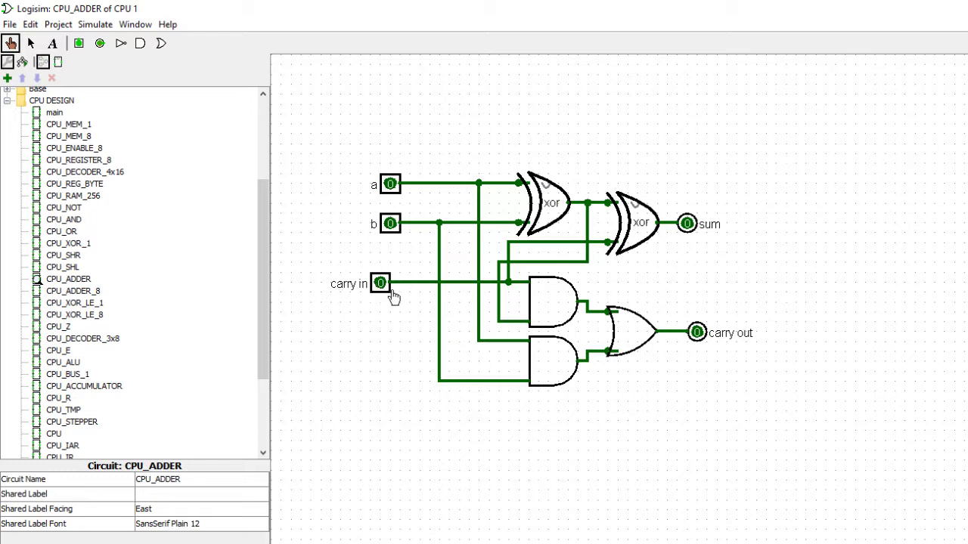
Create a new circuit state for the adder and test a alone, b alone, and both at 1 with carry in at 0.
left_click(390, 183)
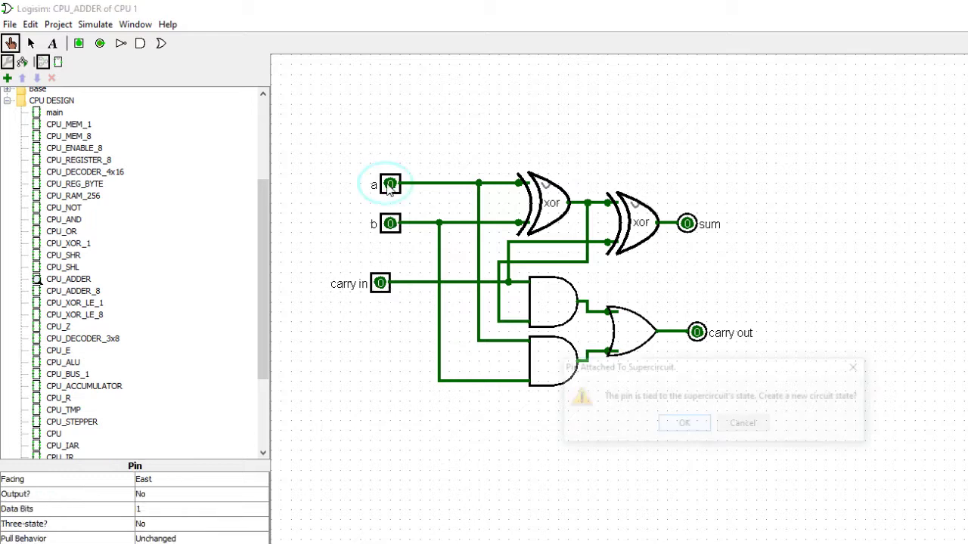
left_click(681, 424)
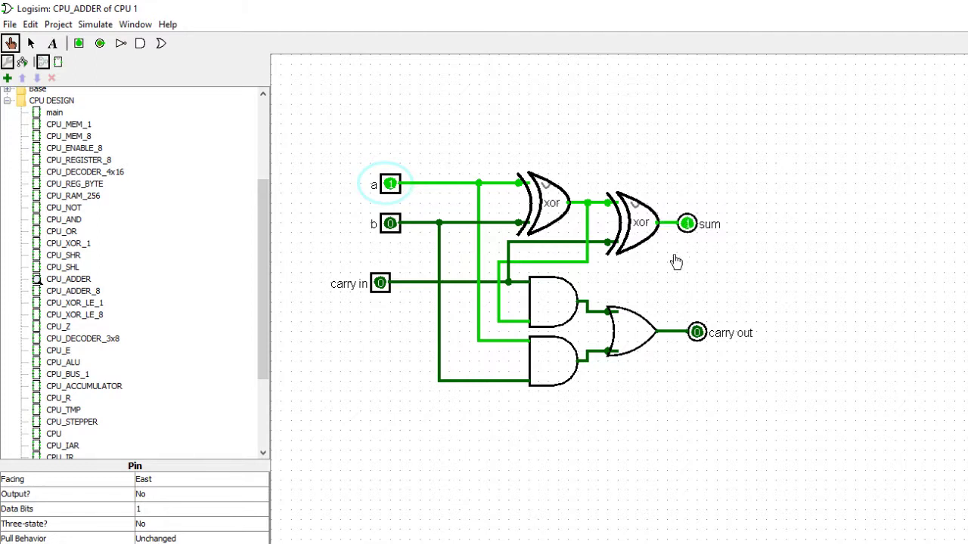
left_click(390, 186)
left_click(390, 223)
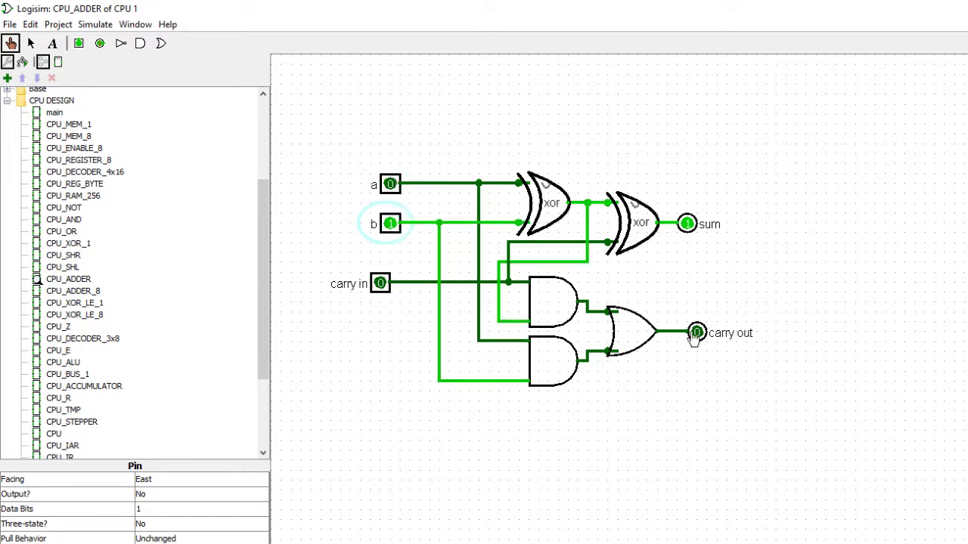
left_click(390, 186)
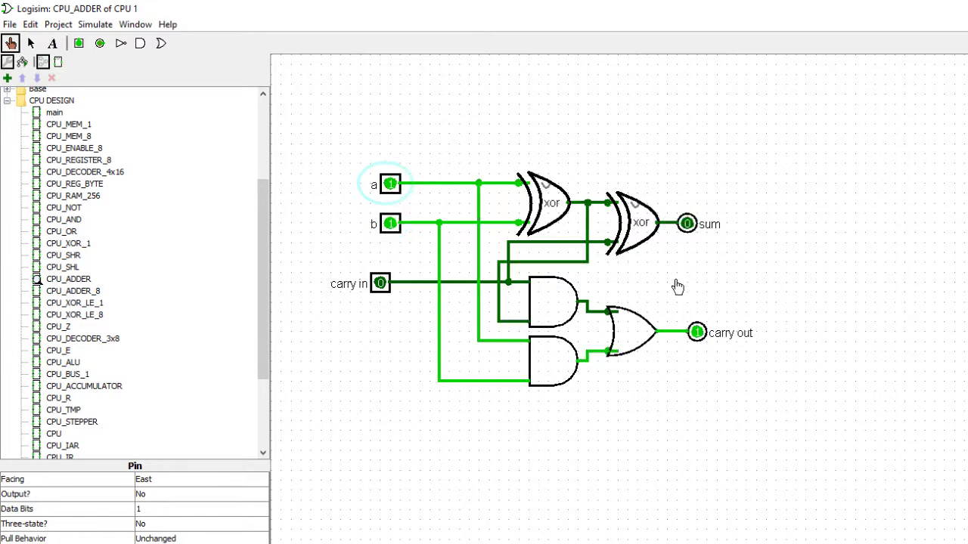
Set carry in to 1 and test the adder with a and b both 0, a alone, b alone, and both at 1.
left_click(390, 186)
left_click(390, 224)
left_click(380, 285)
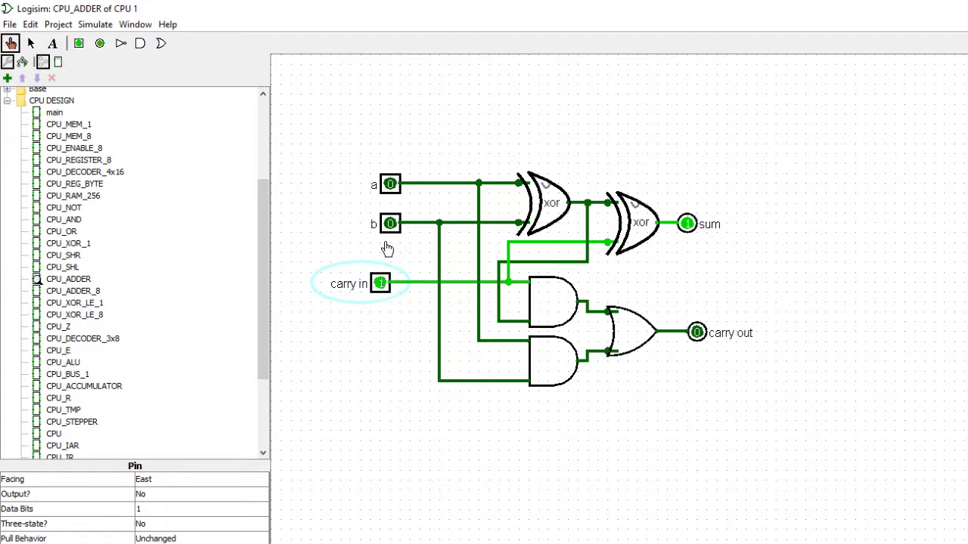
left_click(389, 186)
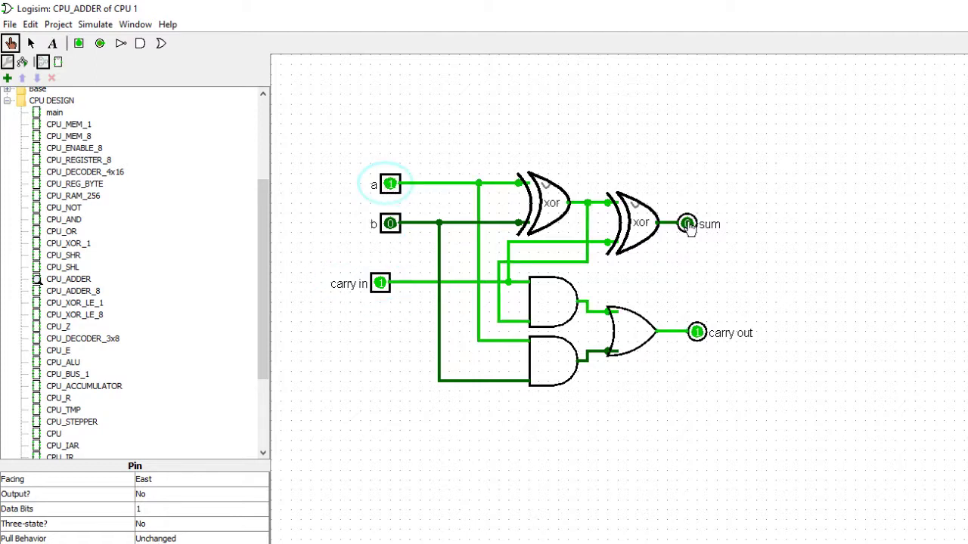
left_click(390, 185)
left_click(390, 224)
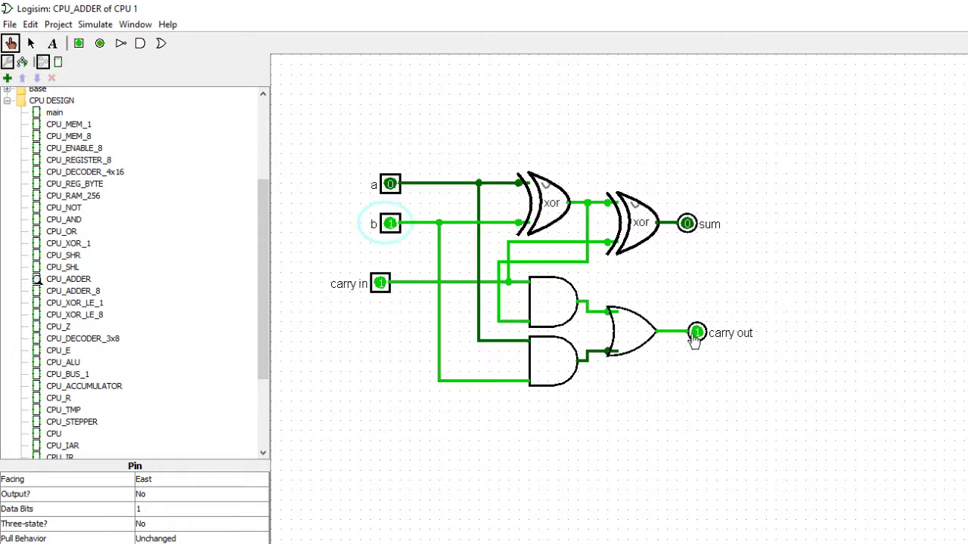
left_click(390, 185)
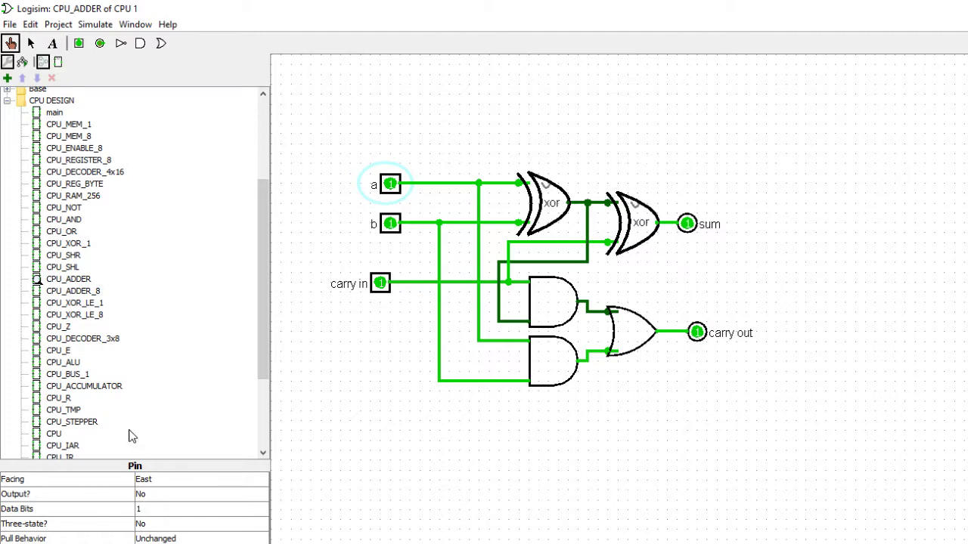
Open the CPU_ALU circuit and view the internal CPU_SHR circuit of its SHR component.
double_click(63, 363)
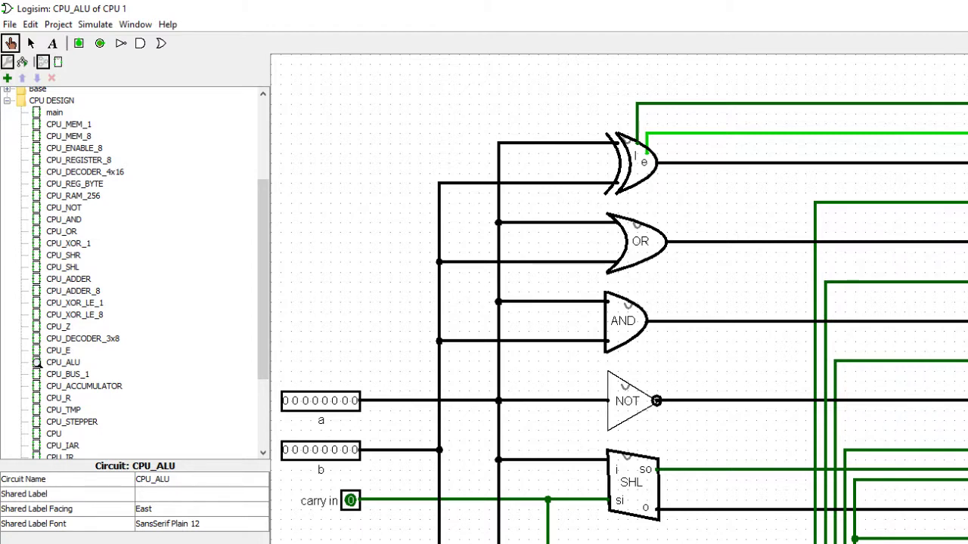
key("ctrl+minus")
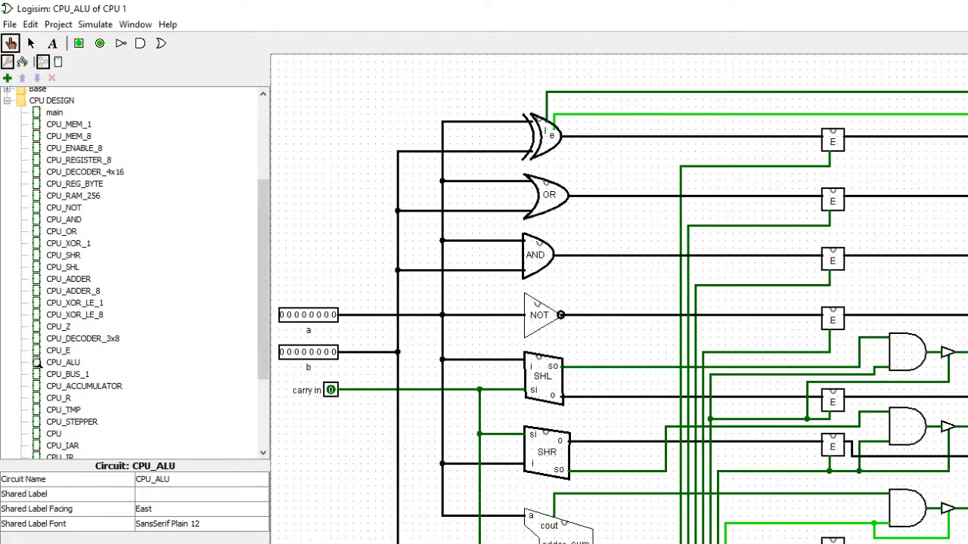
key("ctrl+minus")
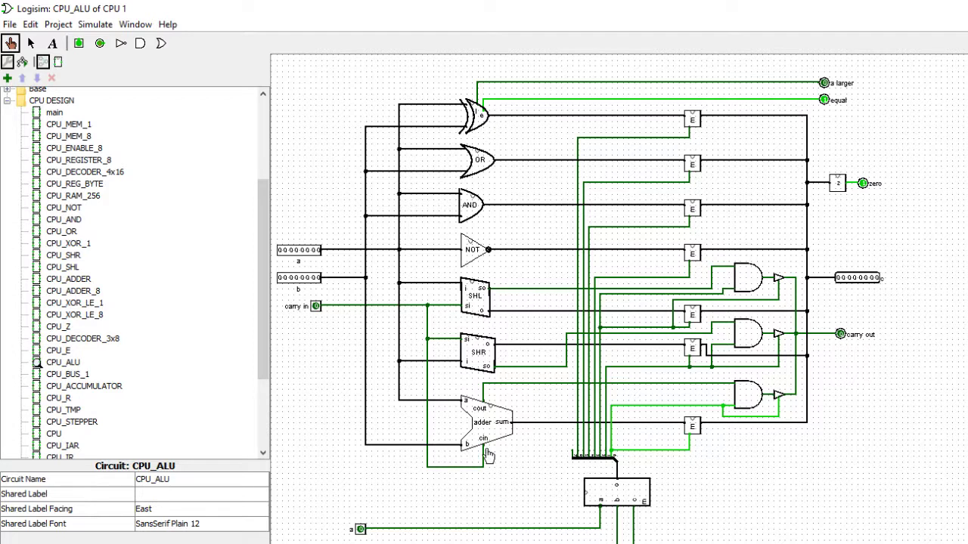
right_click(480, 355)
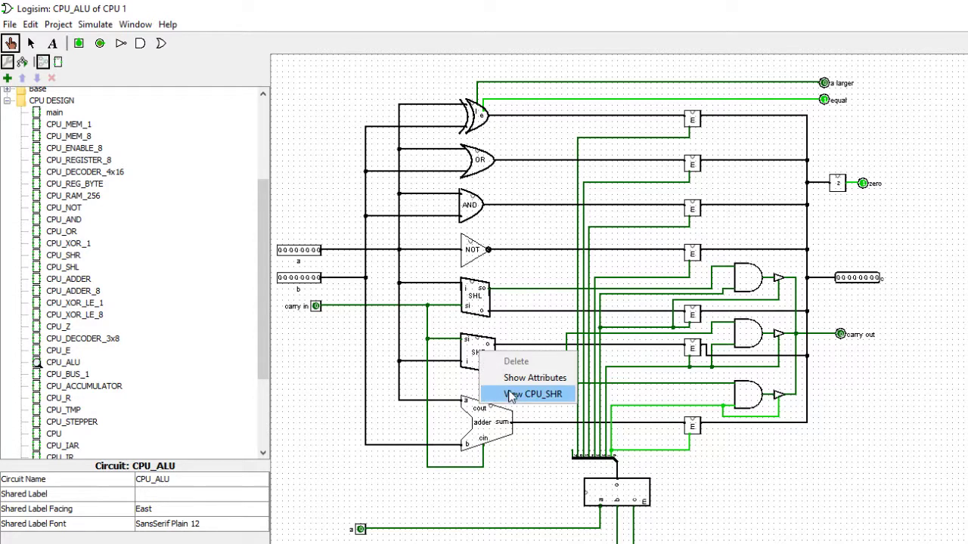
left_click(514, 395)
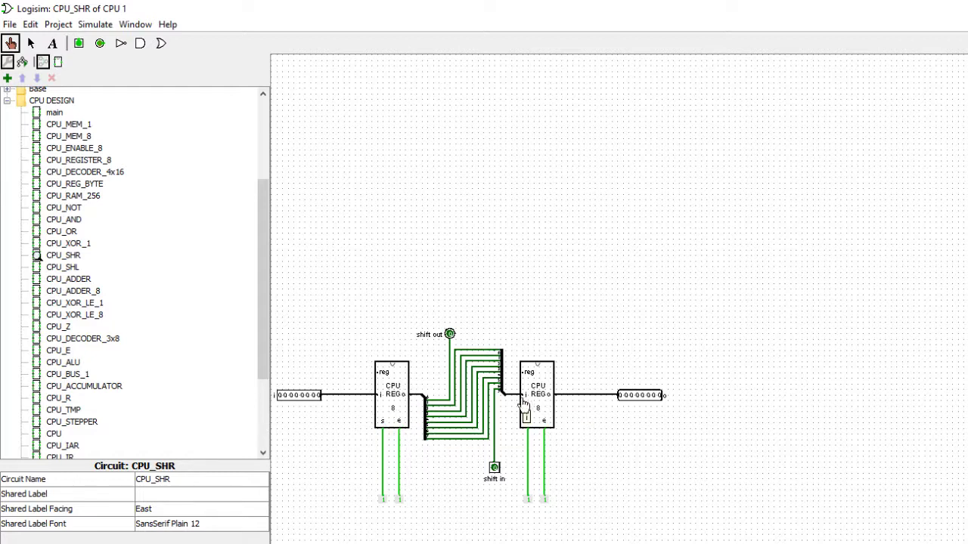
Inspect the internal circuit of the input-side register in CPU_SHR, and return through CPU_ALU to the CPU_SHR circuit.
right_click(397, 407)
left_click(417, 449)
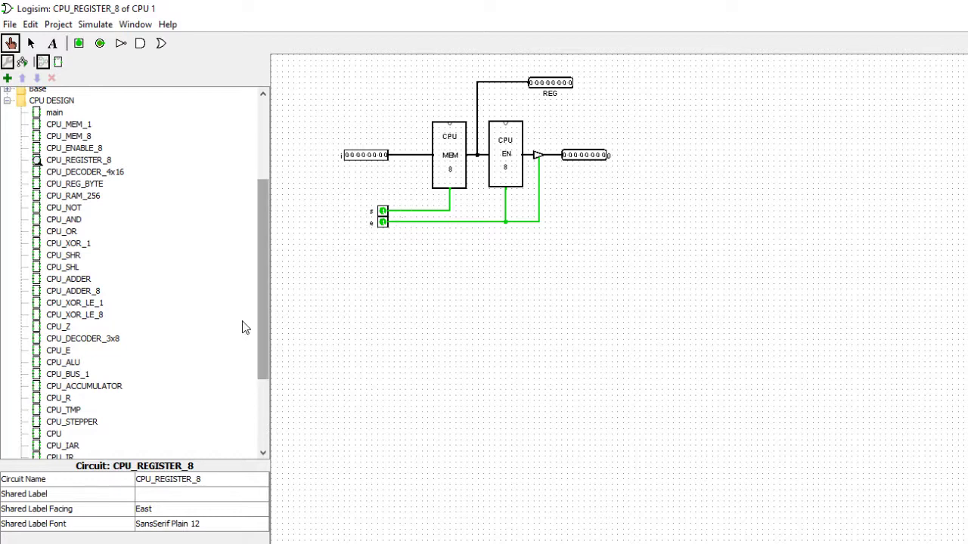
double_click(69, 363)
right_click(489, 364)
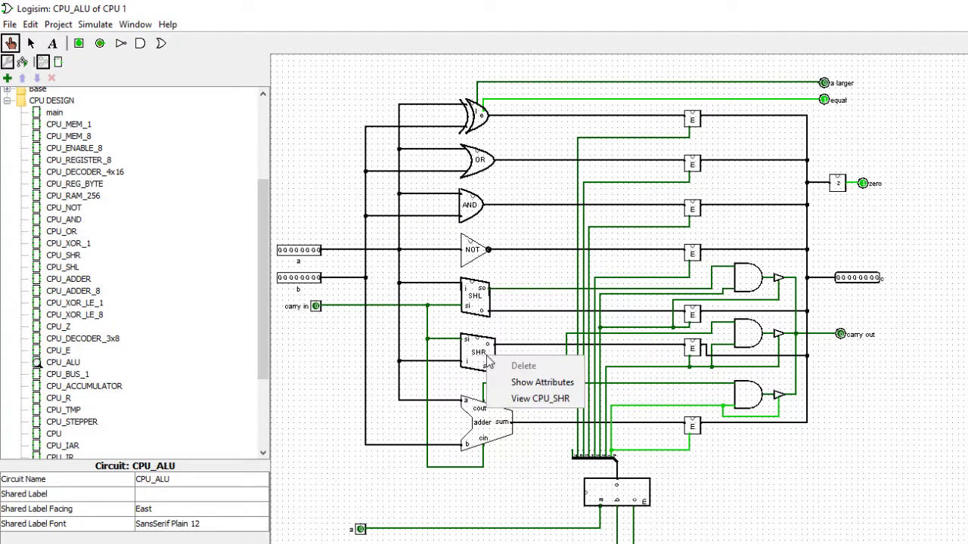
left_click(522, 399)
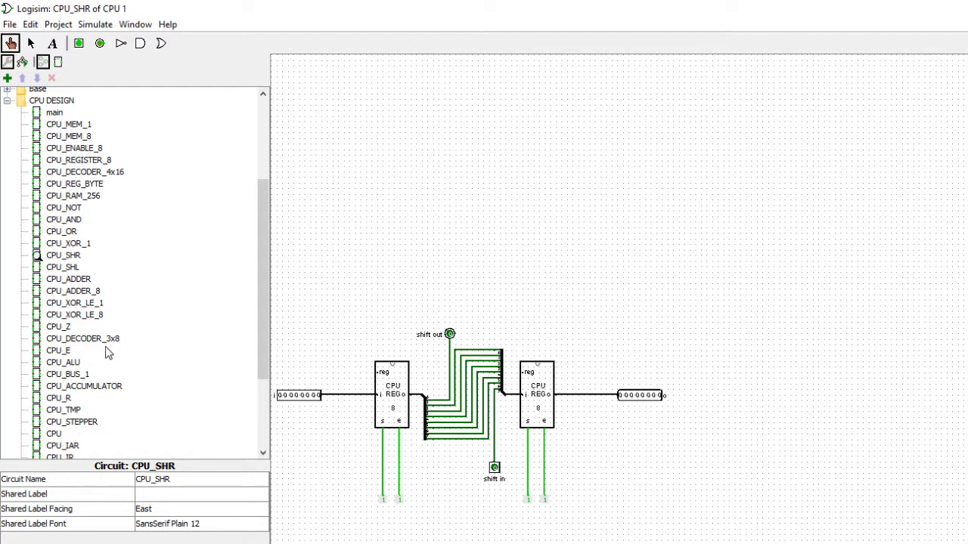
Return to CPU_ALU and view the internal CPU_SHL circuit of its SHL component.
double_click(74, 363)
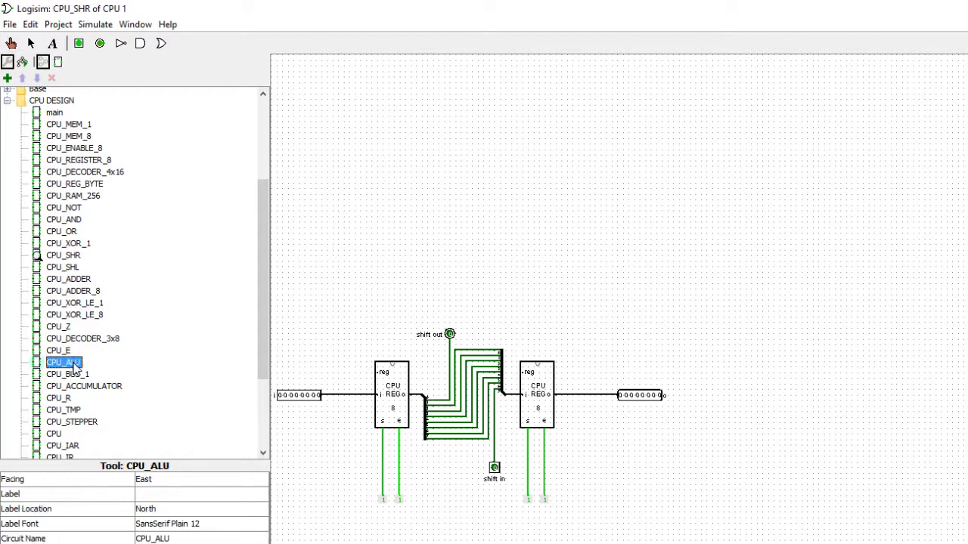
right_click(476, 303)
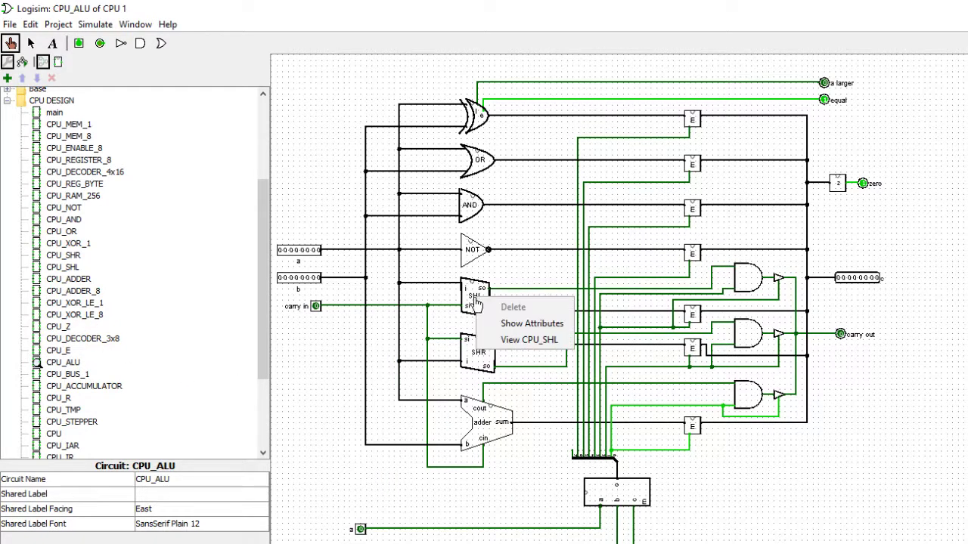
left_click(533, 339)
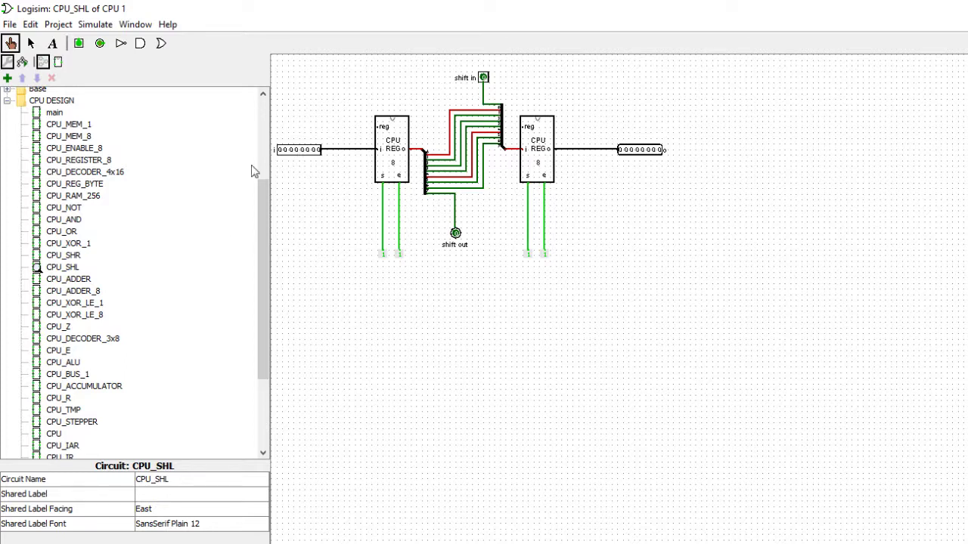
Go back to CPU_ALU and examine the internal CPU_NOT circuit of its NOT component.
double_click(63, 362)
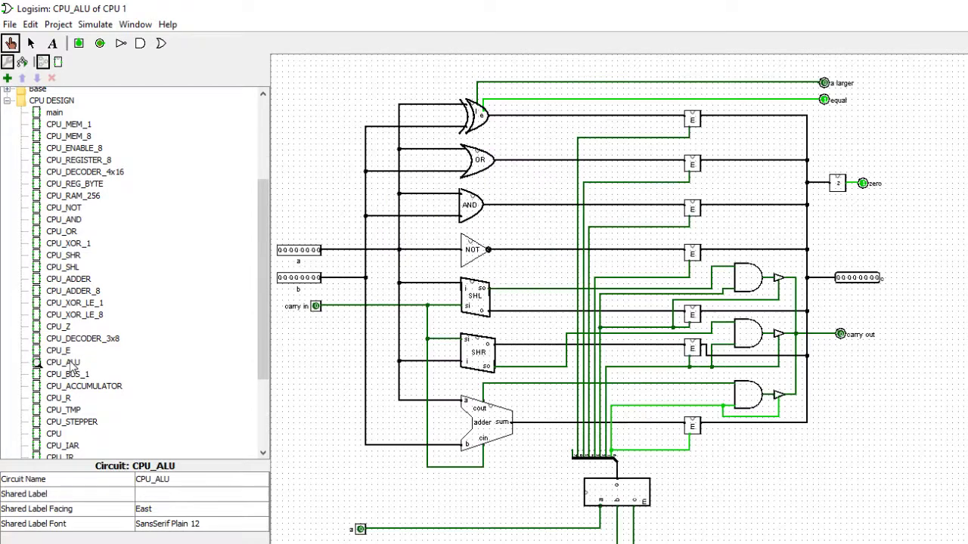
left_click(468, 254)
right_click(468, 254)
left_click(488, 291)
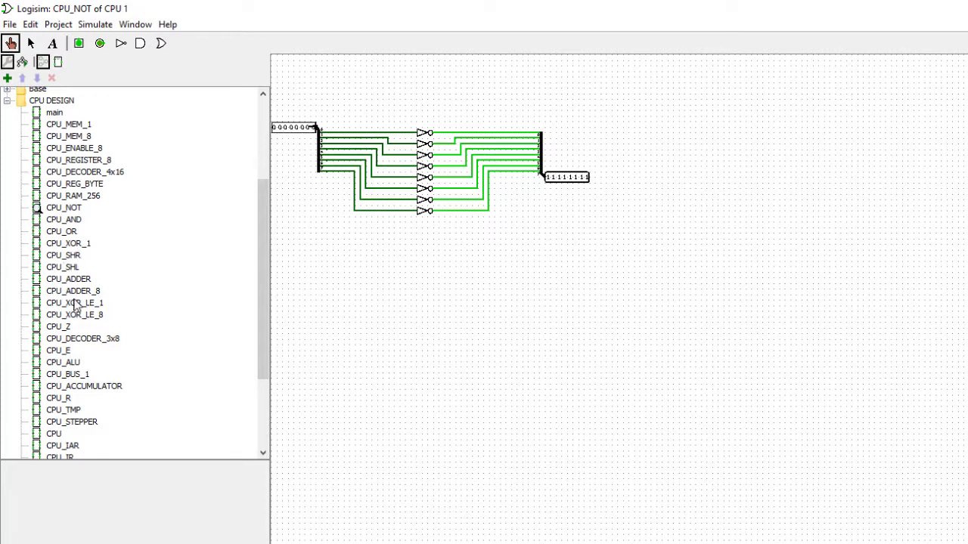
Go back to CPU_ALU and examine the internal CPU_AND circuit of its AND component.
double_click(65, 363)
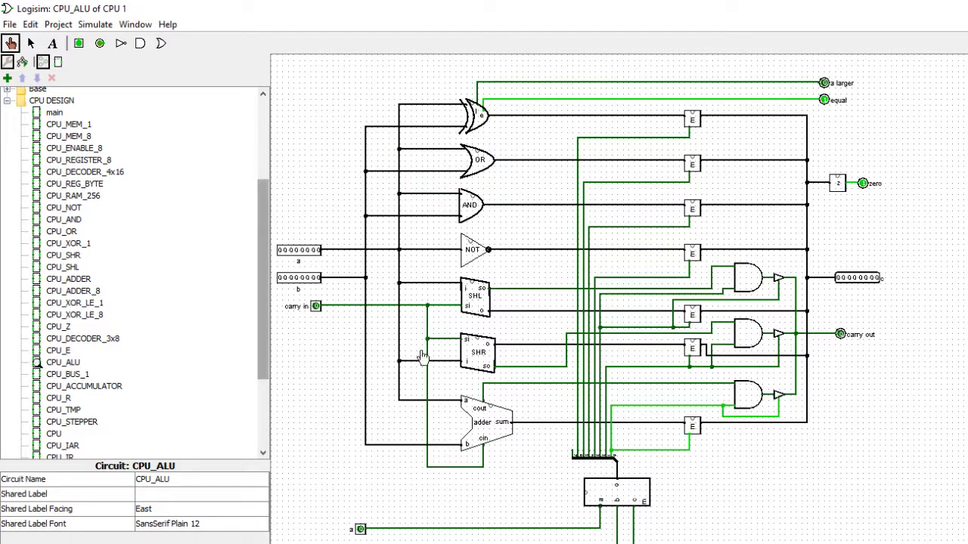
left_click(467, 210)
right_click(469, 210)
left_click(488, 251)
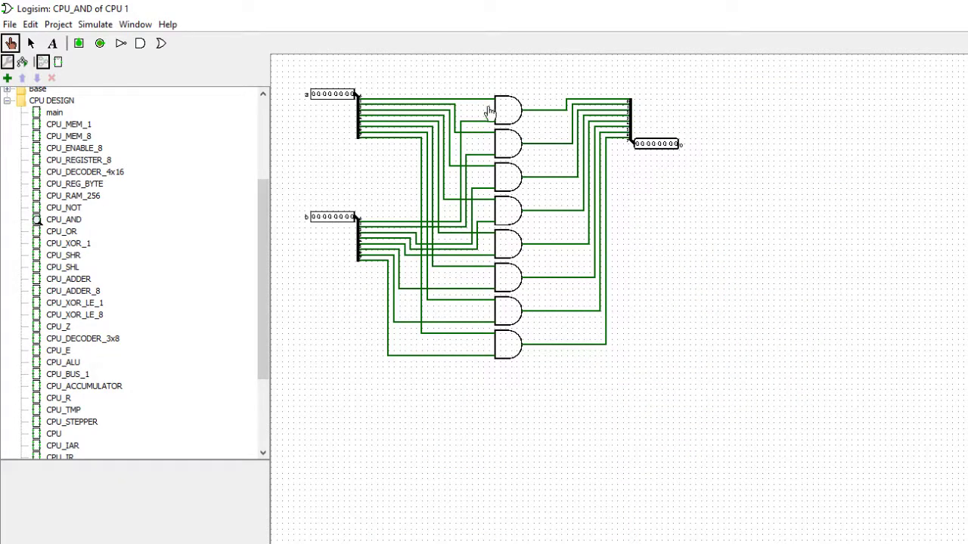
Go back to CPU_ALU and examine the internal CPU_OR circuit of its OR component.
double_click(61, 362)
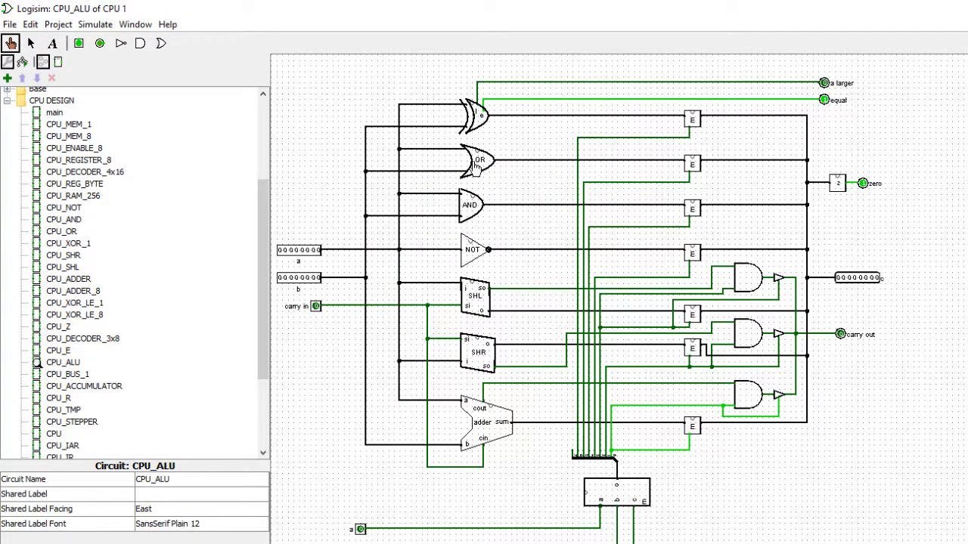
left_click(480, 167)
right_click(480, 167)
left_click(503, 206)
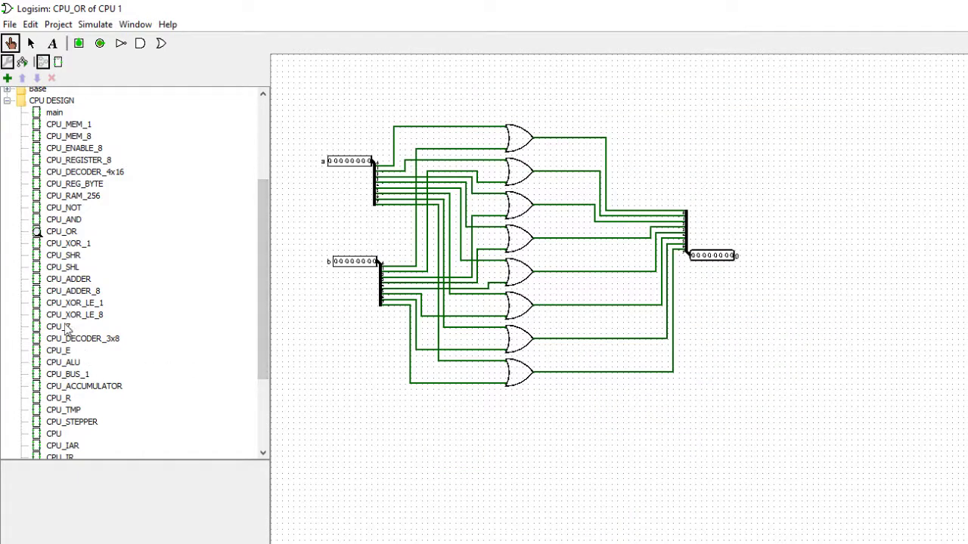
From CPU_ALU, view the comparator's CPU_XOR_LE_8 circuit and the CPU_XOR_LE_1 circuit of its first XOR component.
double_click(62, 363)
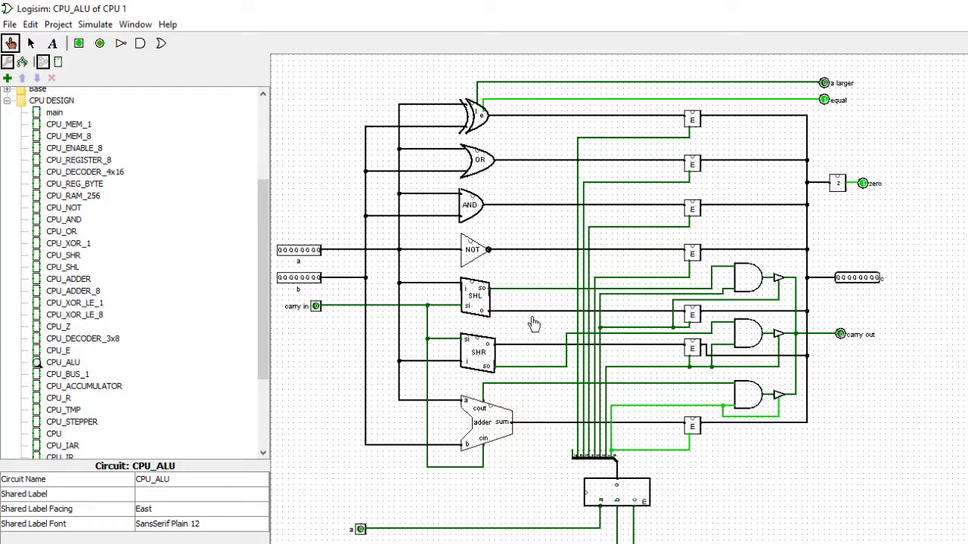
left_click(477, 115)
right_click(478, 115)
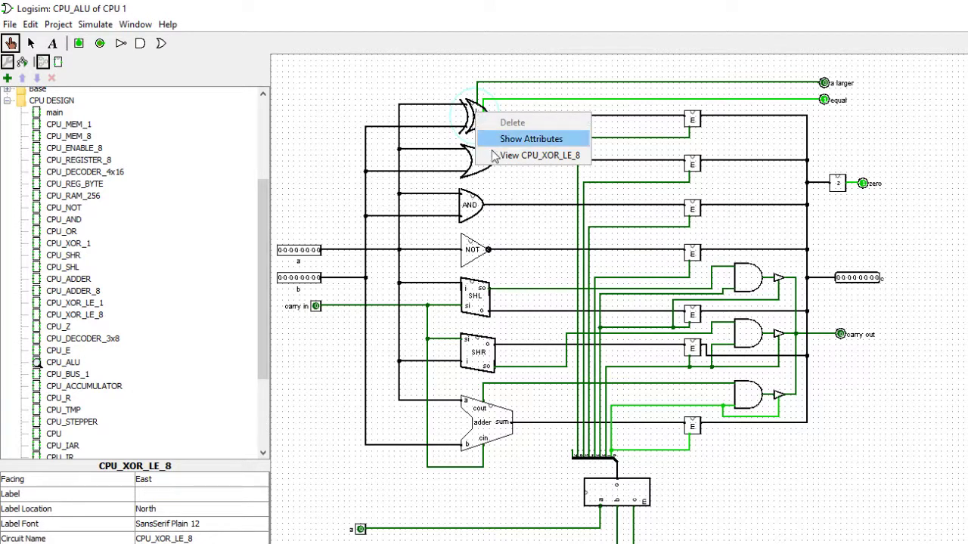
left_click(533, 153)
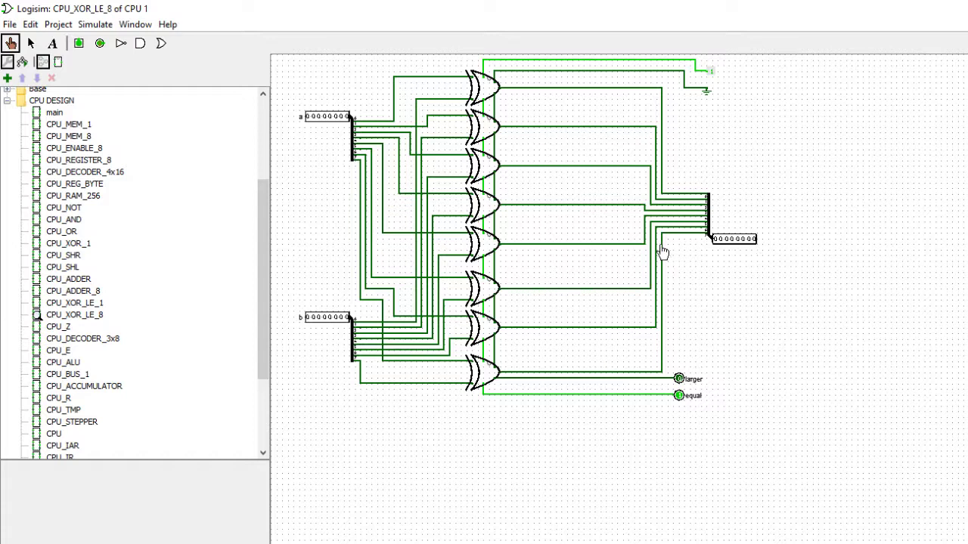
right_click(488, 96)
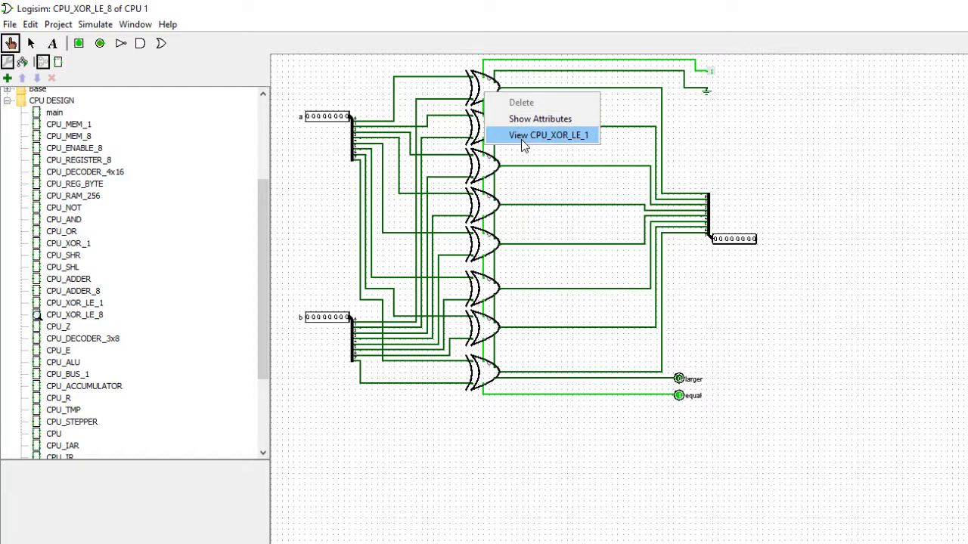
left_click(522, 139)
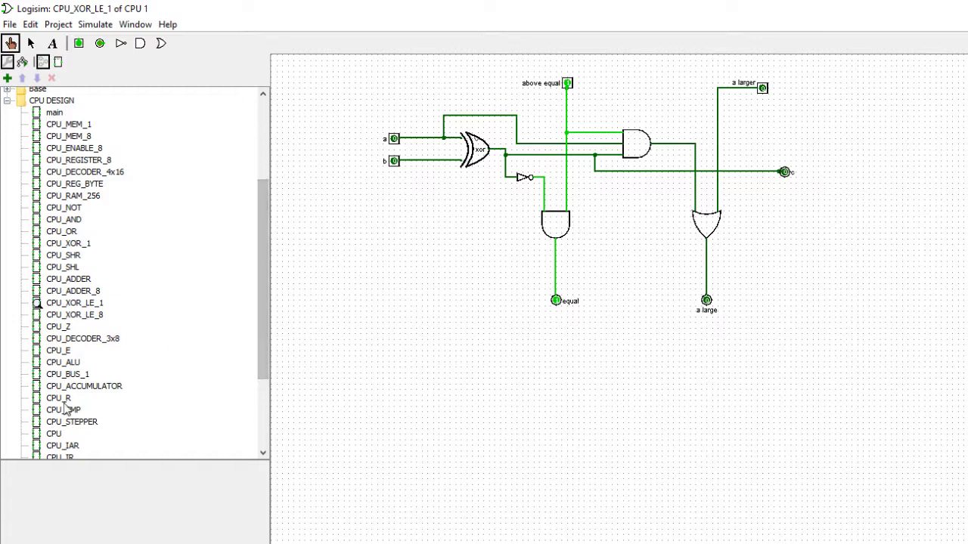
From CPU_ALU, examine the internal CPU_Z circuit of the zero-detection component, and return to the CPU_ALU circuit.
double_click(63, 363)
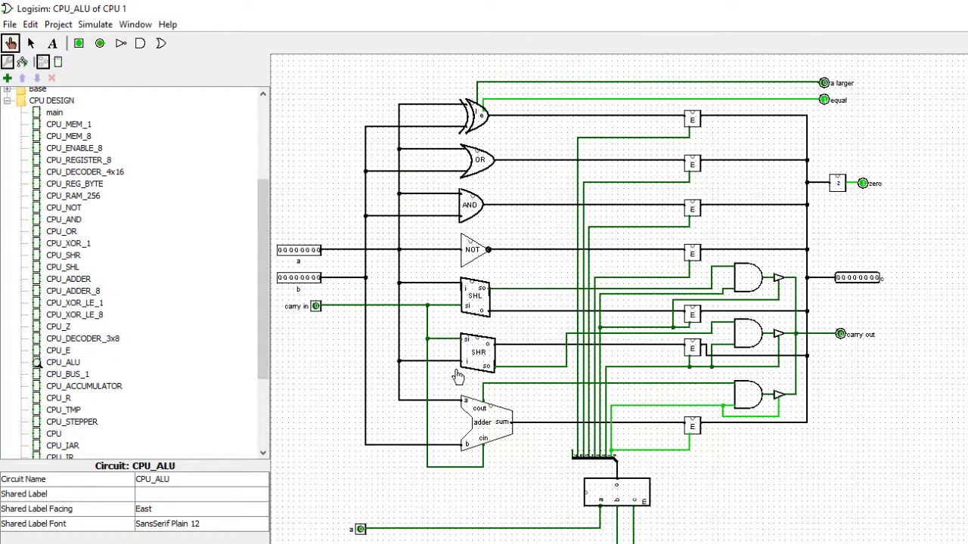
left_click(837, 186)
right_click(839, 186)
left_click(857, 225)
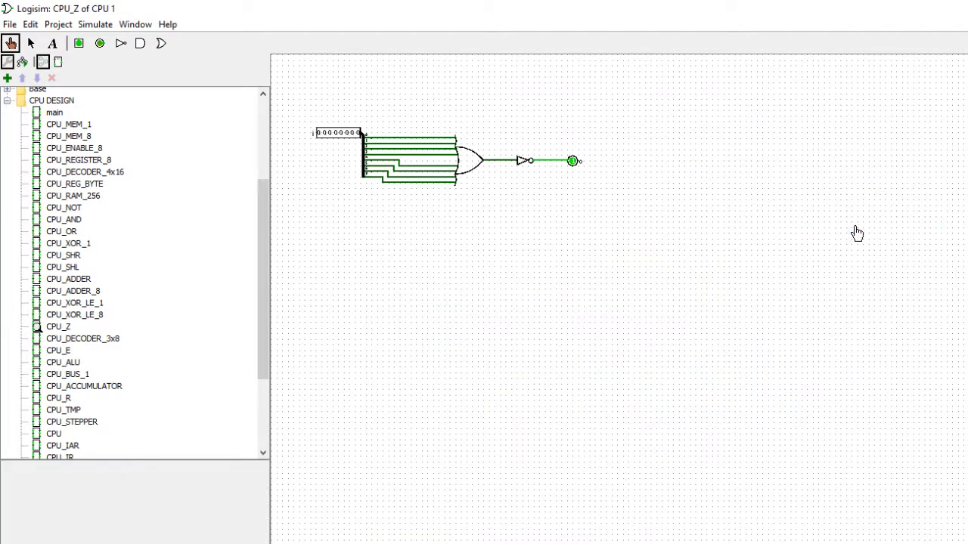
double_click(62, 363)
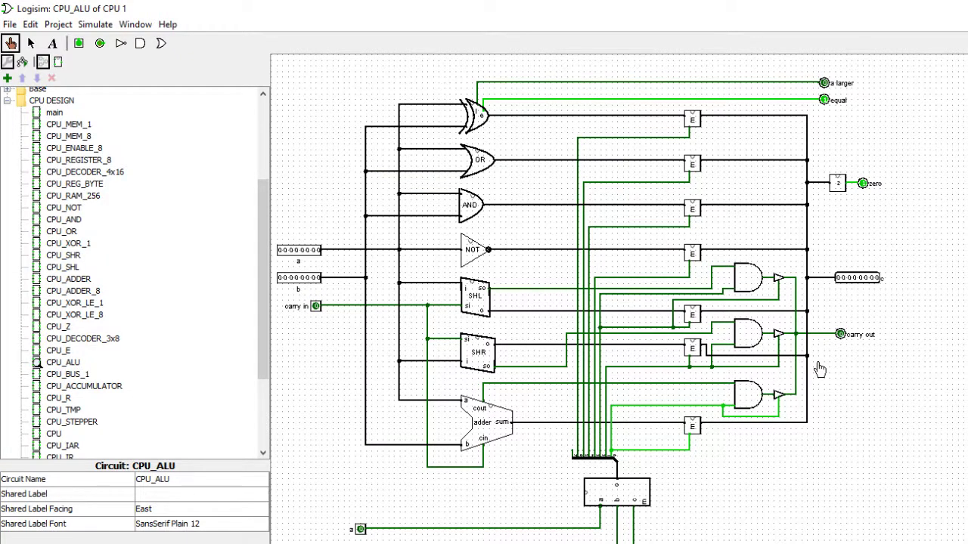